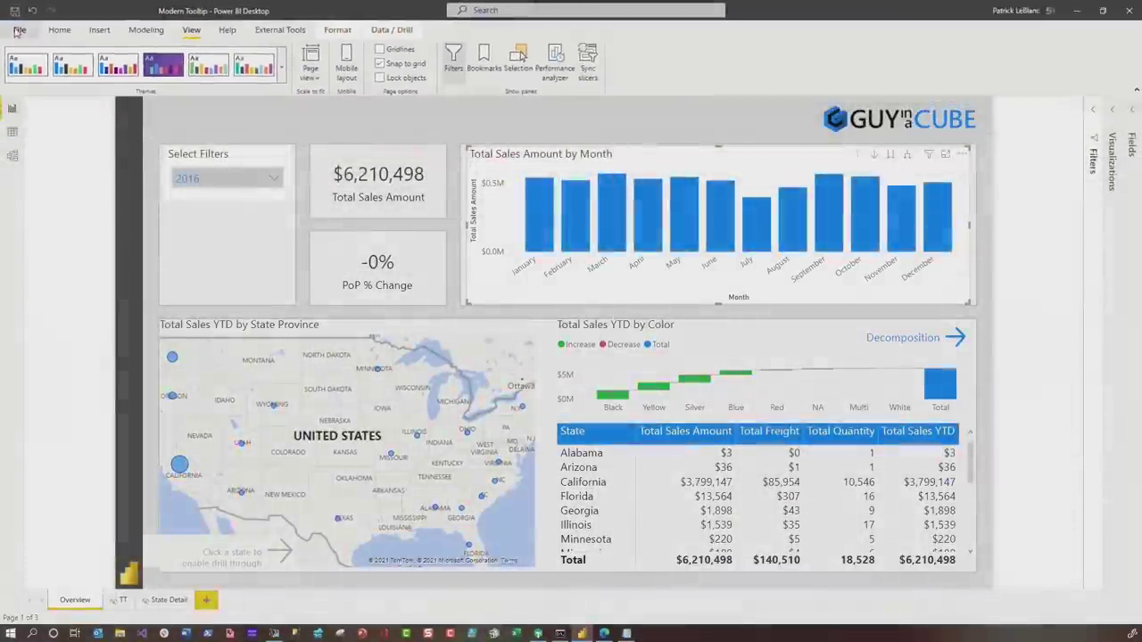
# Step: Turn on the Modern visual tooltips preview feature, then view the current file's Report settings
pyautogui.click(38, 59)
pyautogui.click(49, 216)
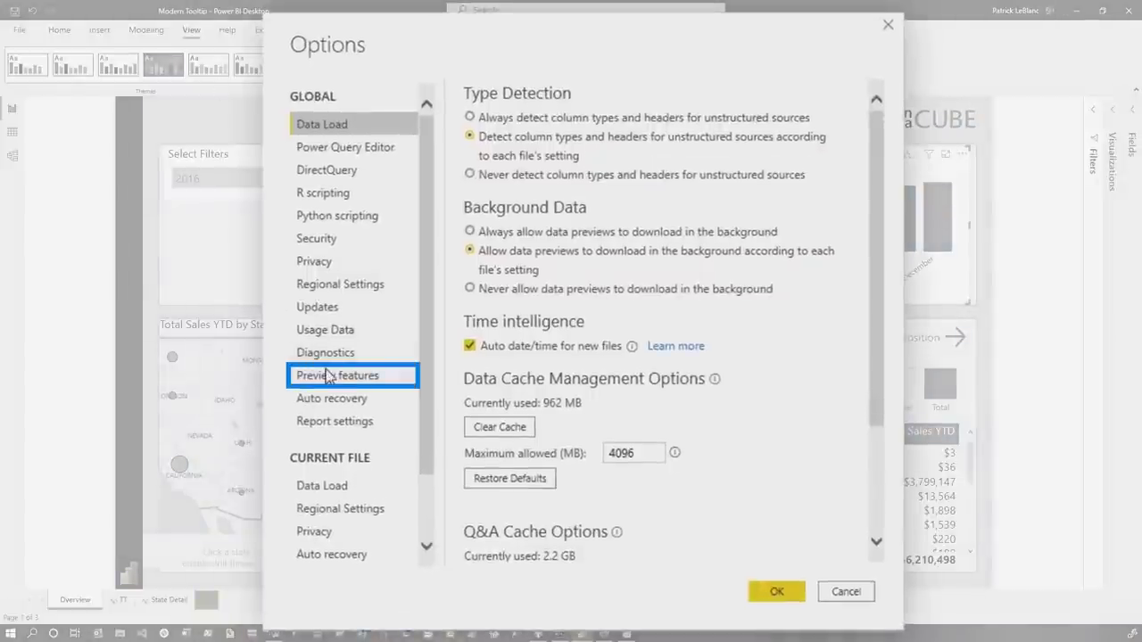
pyautogui.click(327, 375)
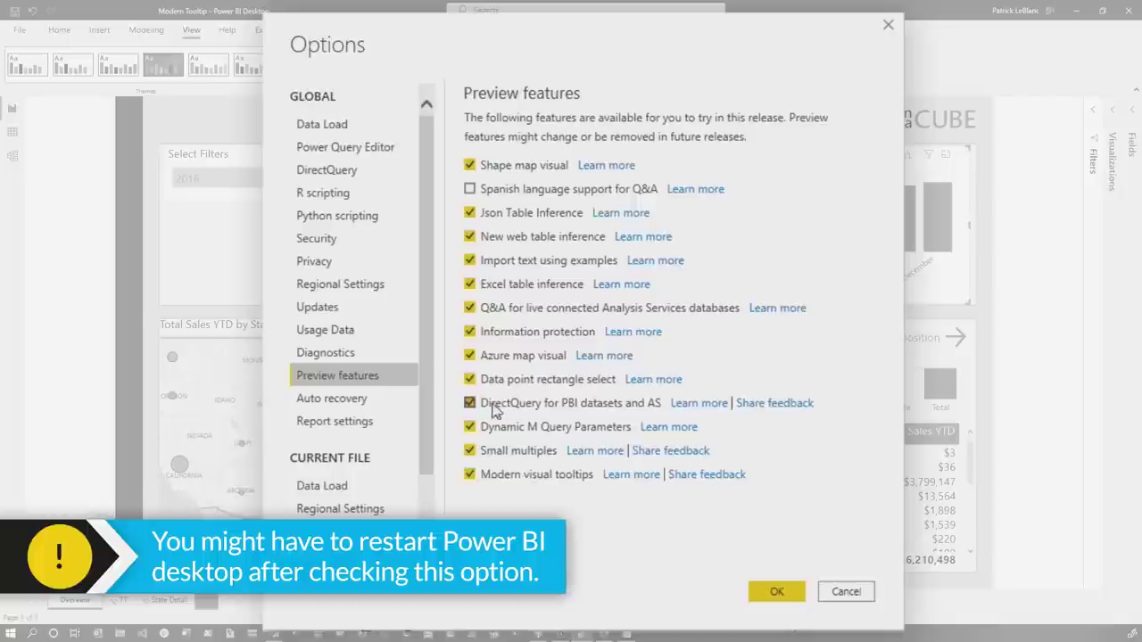
pyautogui.scroll(-2, 424, 375)
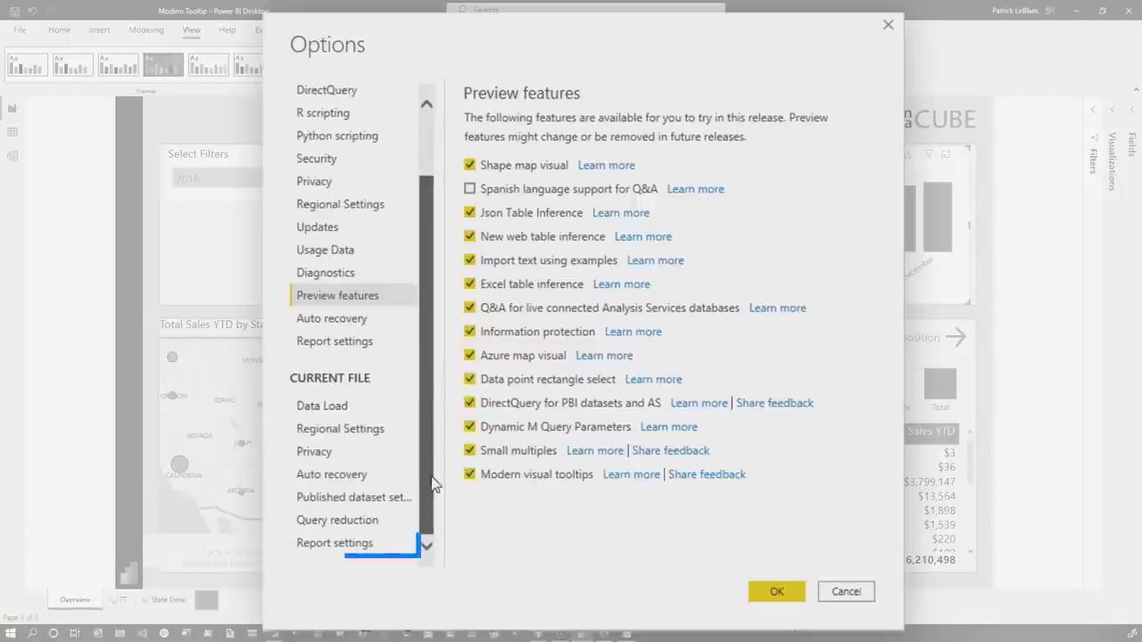
pyautogui.click(361, 541)
pyautogui.scroll(-3, 623, 558)
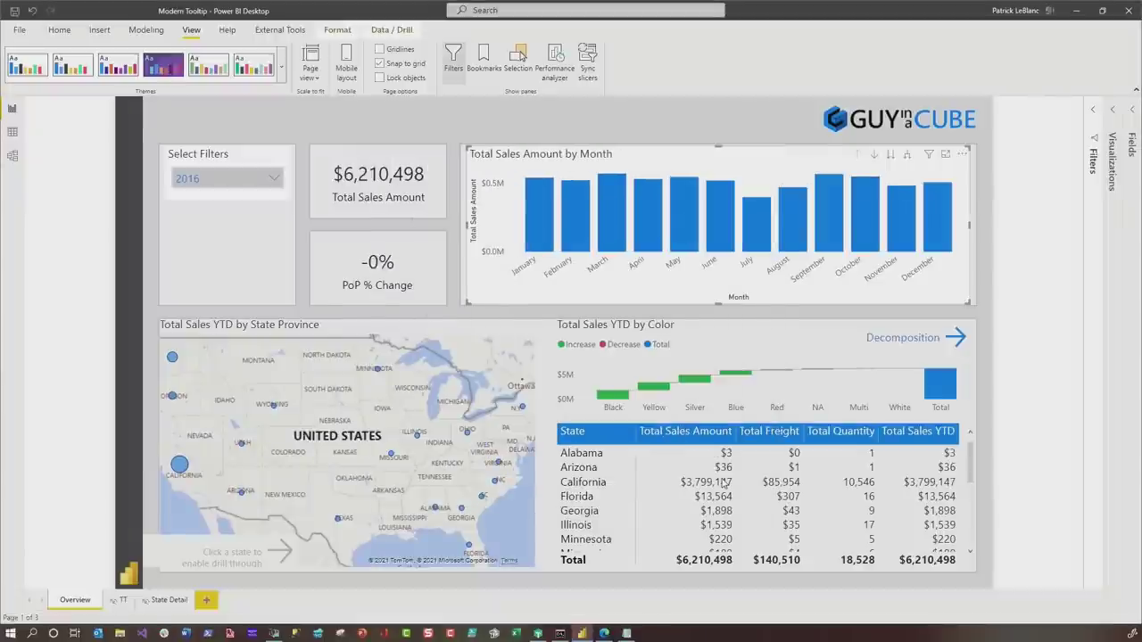
# Step: Enable 'Use modern visual tooltips with drill actions' and check the September tooltip on the month chart
pyautogui.scroll(3, 538, 280)
pyautogui.scroll(2, 538, 279)
pyautogui.moveTo(475, 302)
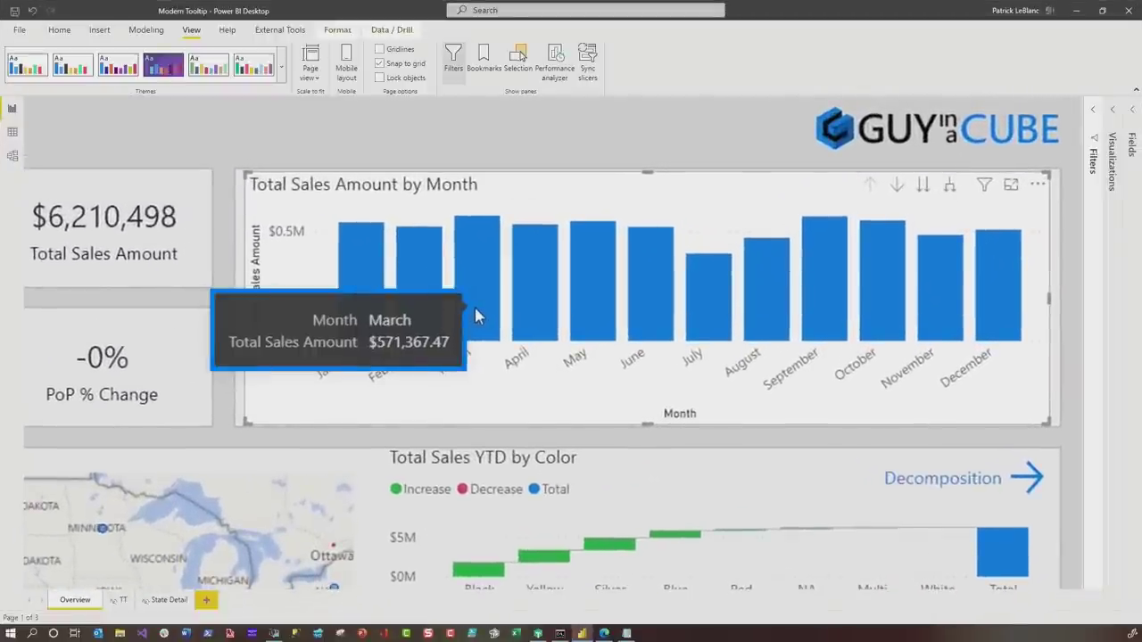
pyautogui.scroll(-5, 476, 315)
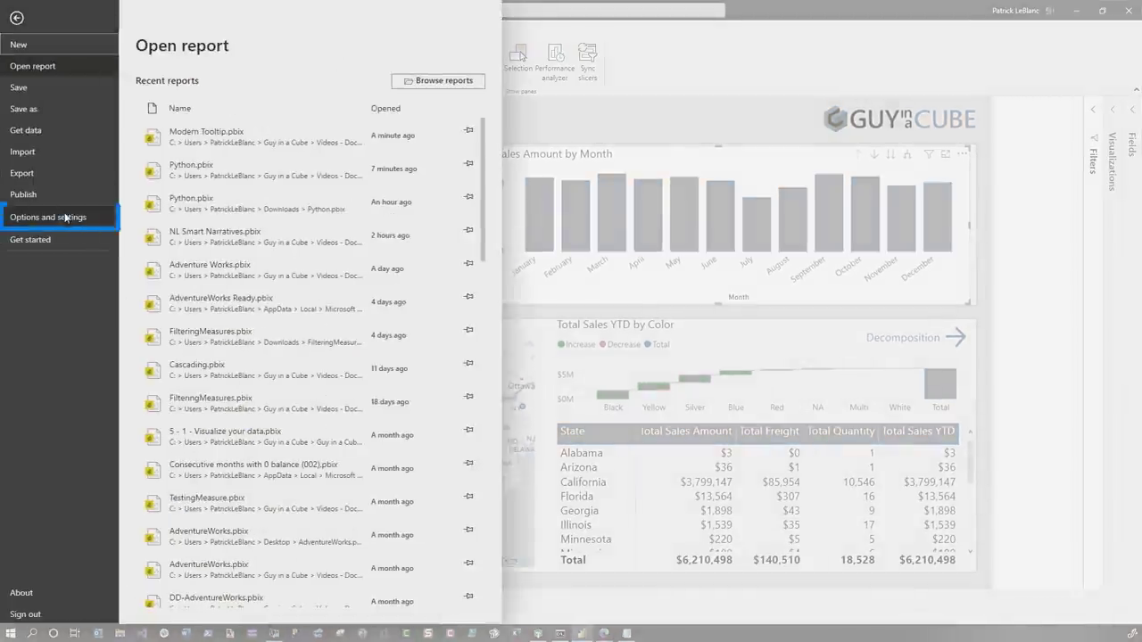
pyautogui.click(146, 216)
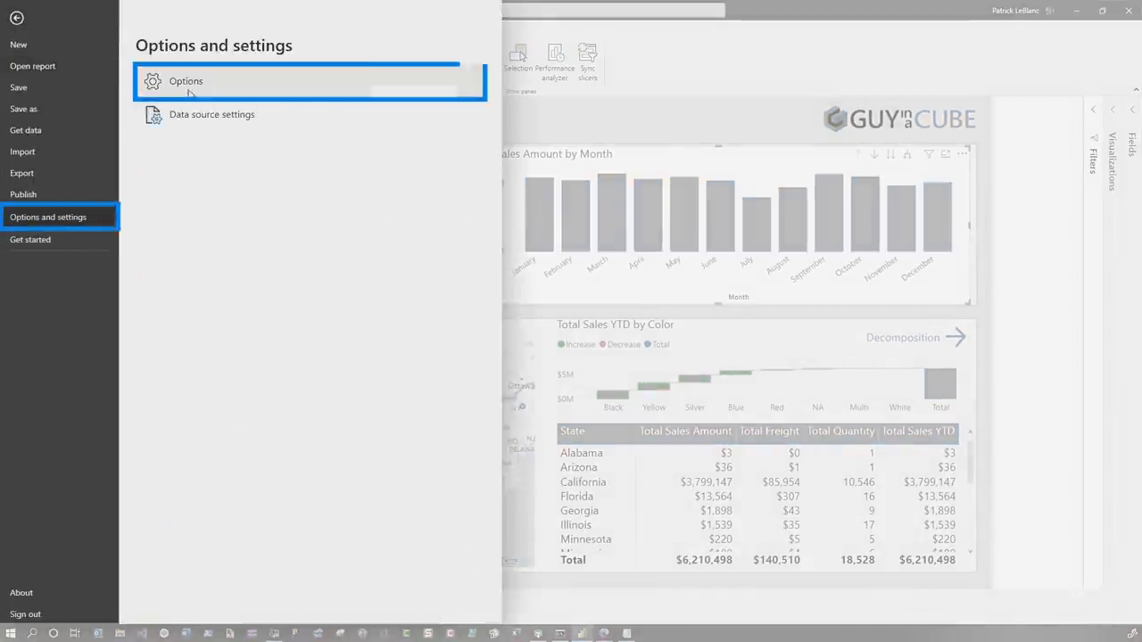
pyautogui.click(169, 87)
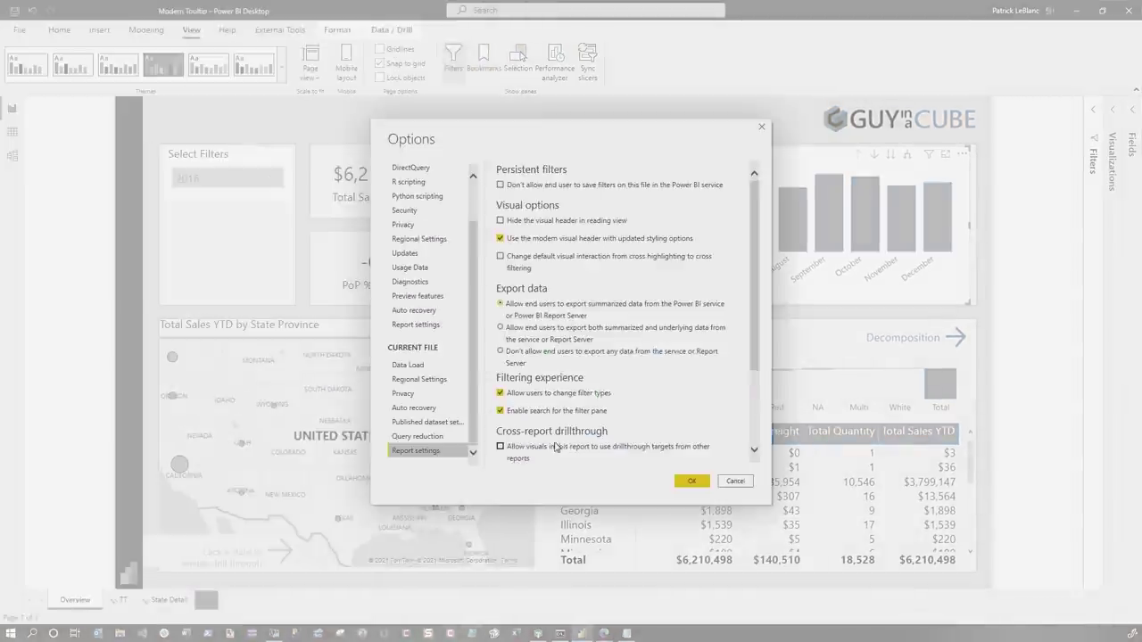
pyautogui.scroll(-3, 555, 446)
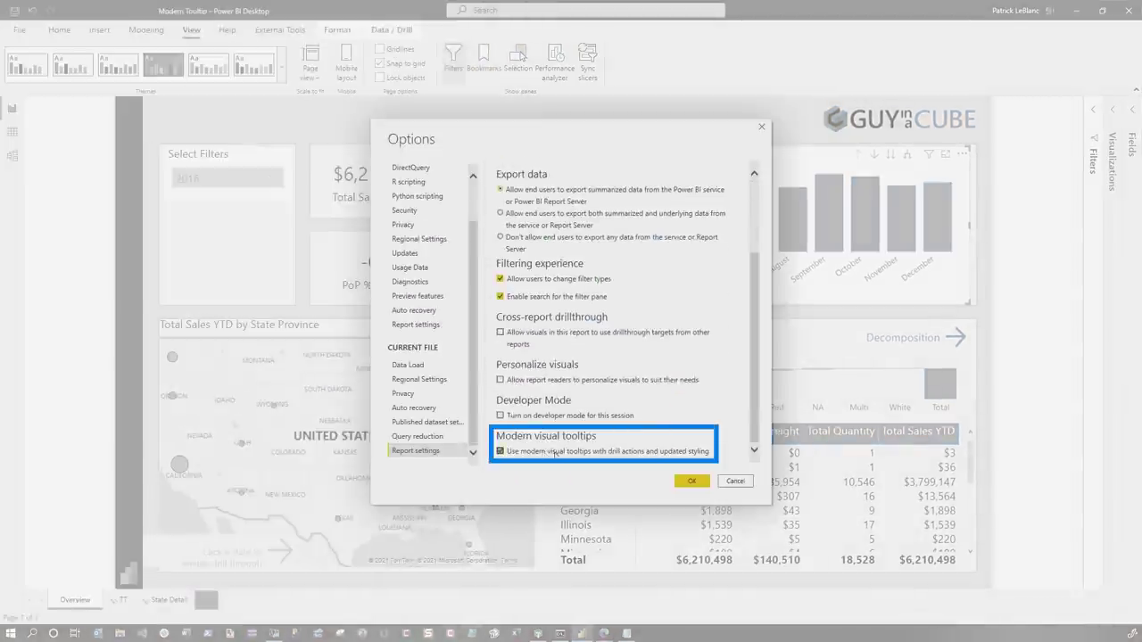
pyautogui.click(691, 481)
pyautogui.scroll(5, 473, 380)
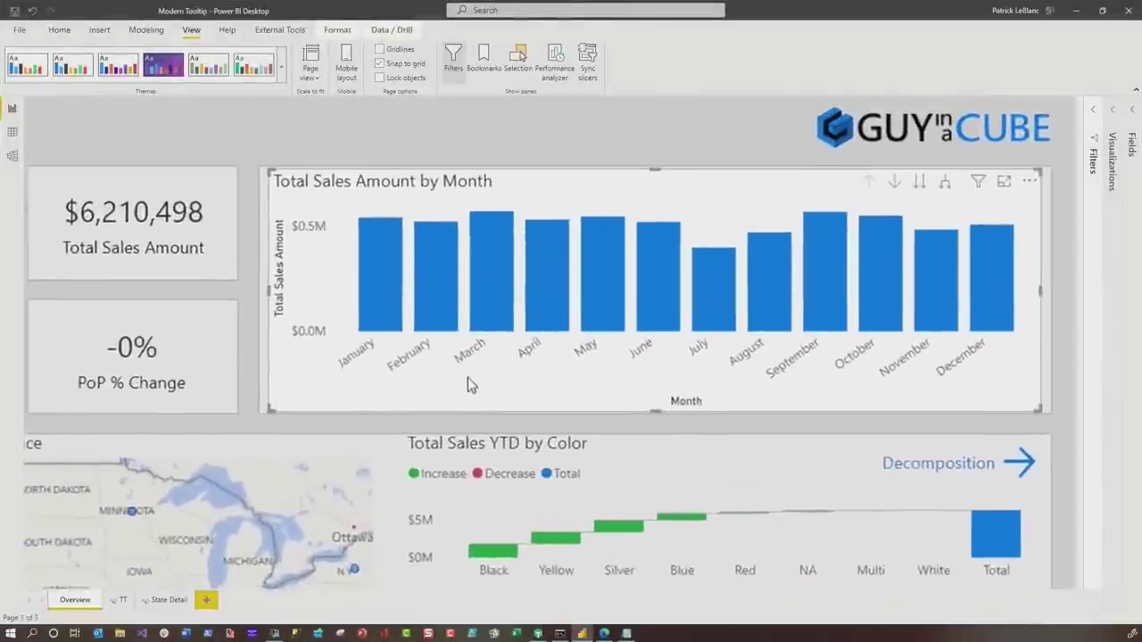
pyautogui.scroll(2, 428, 348)
pyautogui.moveTo(369, 297)
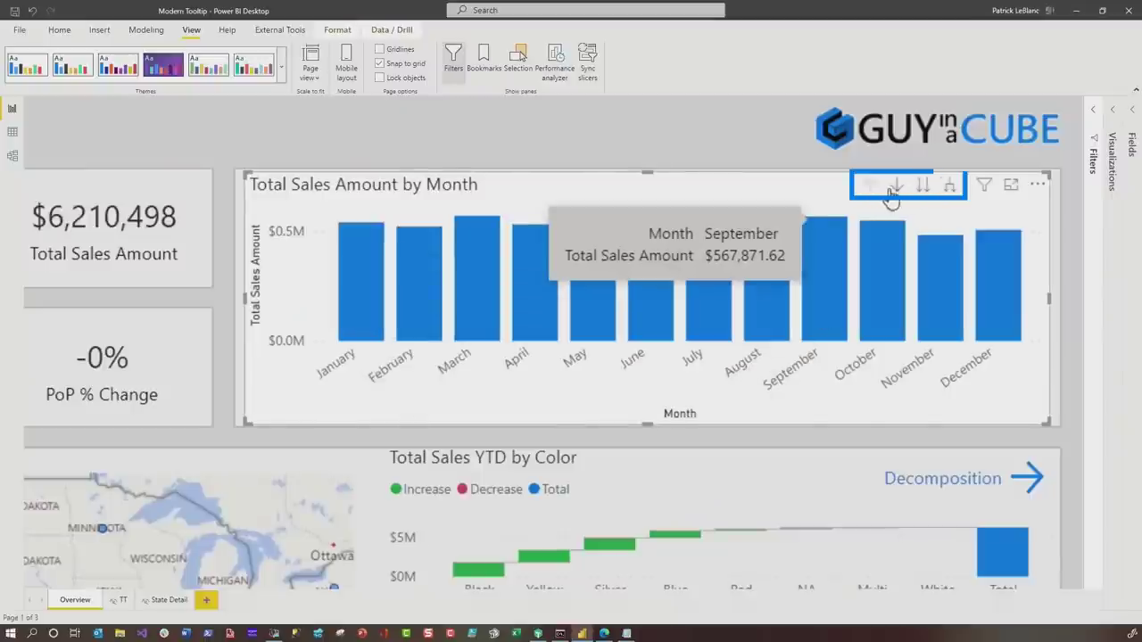
pyautogui.moveTo(820, 268)
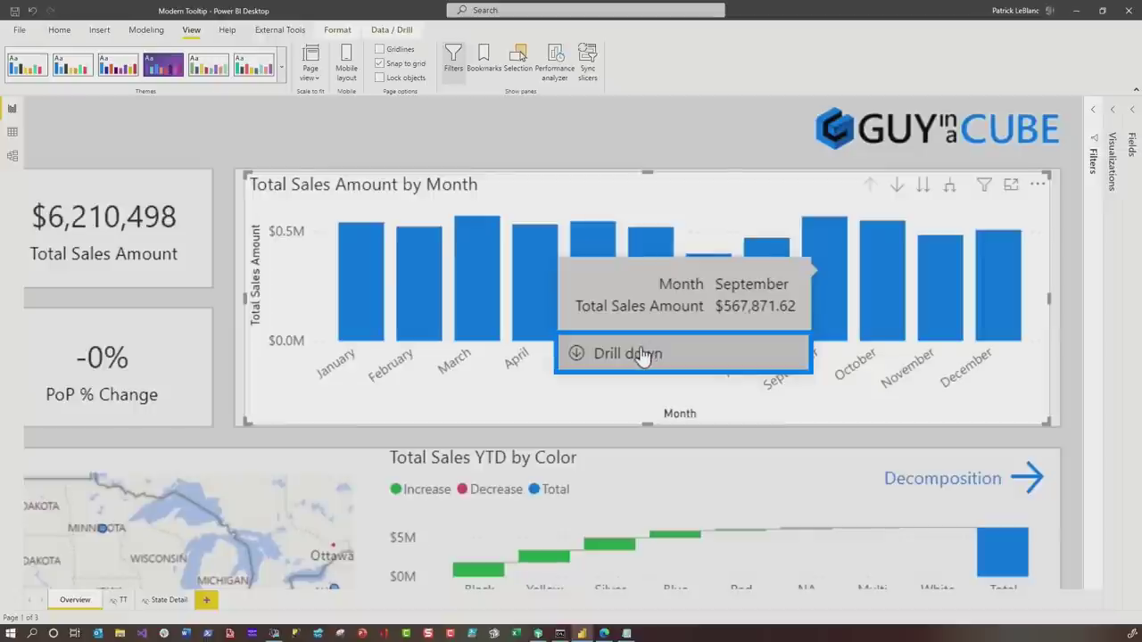
pyautogui.click(643, 353)
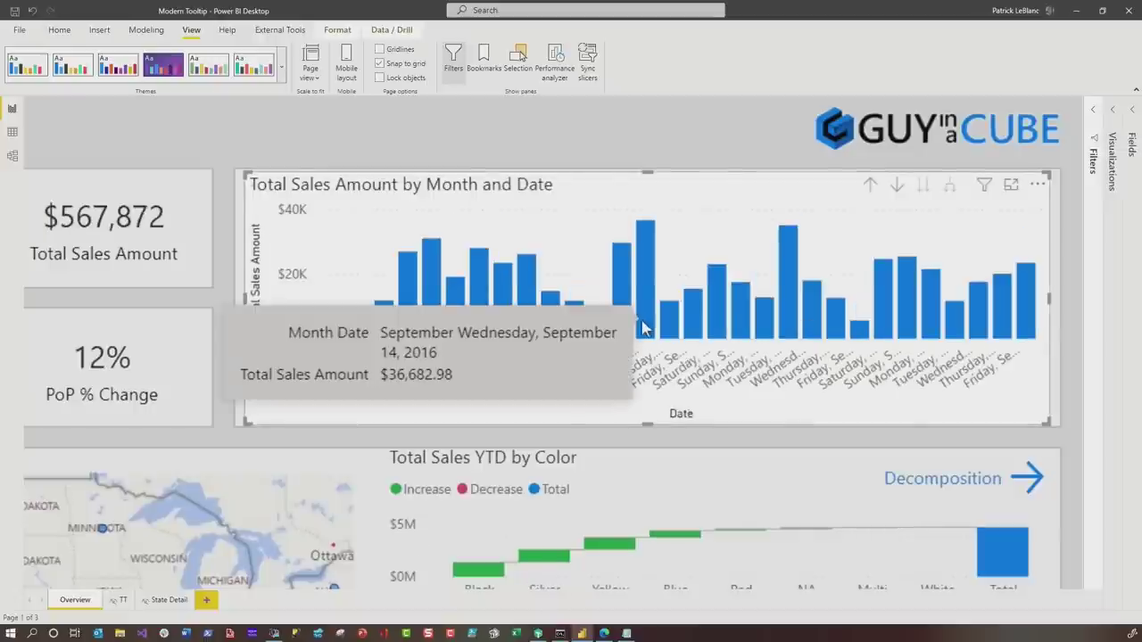
pyautogui.click(233, 425)
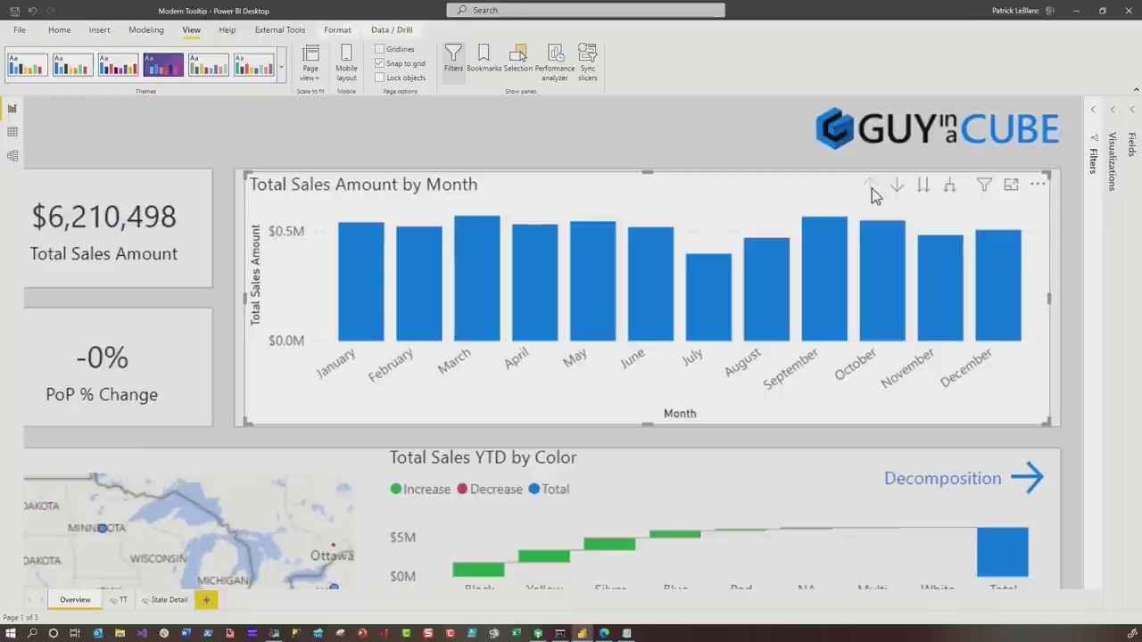
pyautogui.scroll(-5, 487, 340)
pyautogui.hscroll(-5, 486, 341)
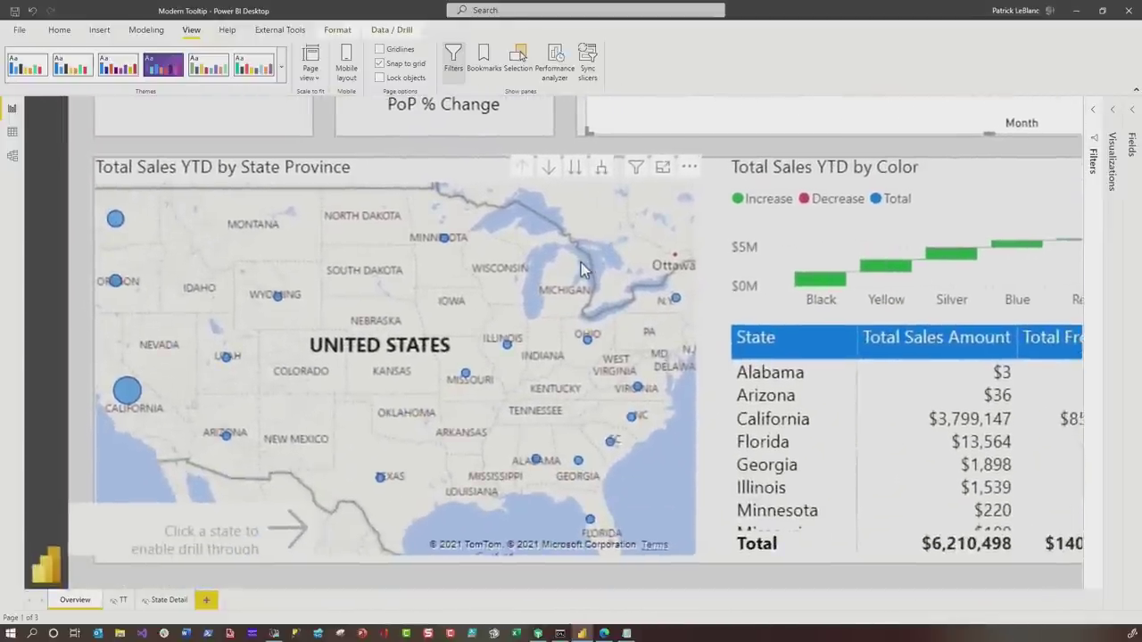
pyautogui.moveTo(153, 387)
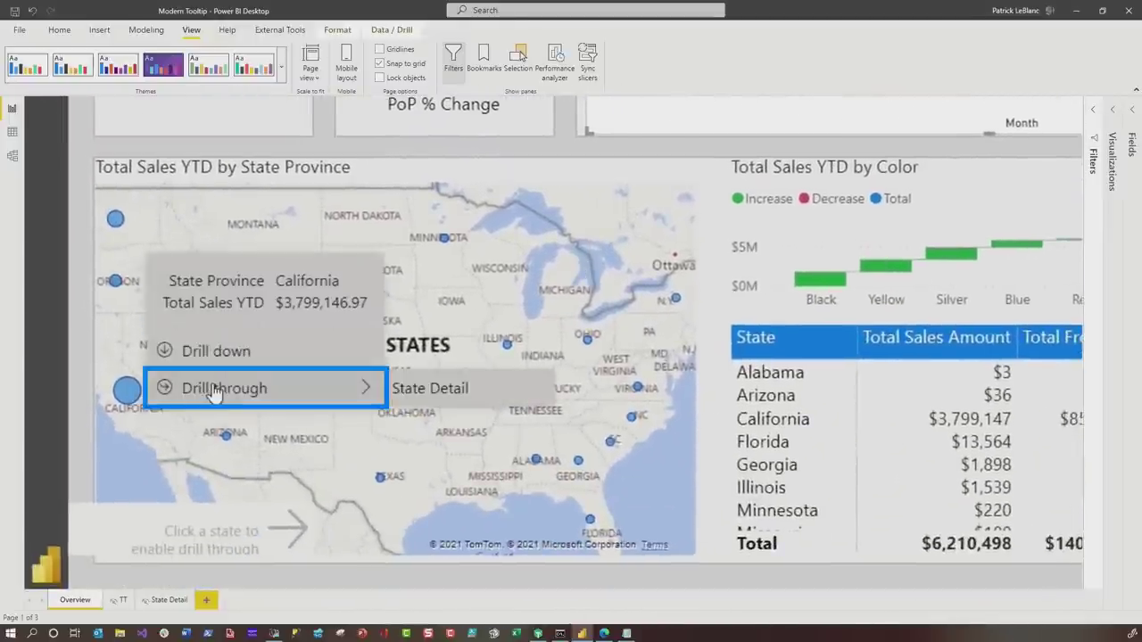
pyautogui.moveTo(218, 390)
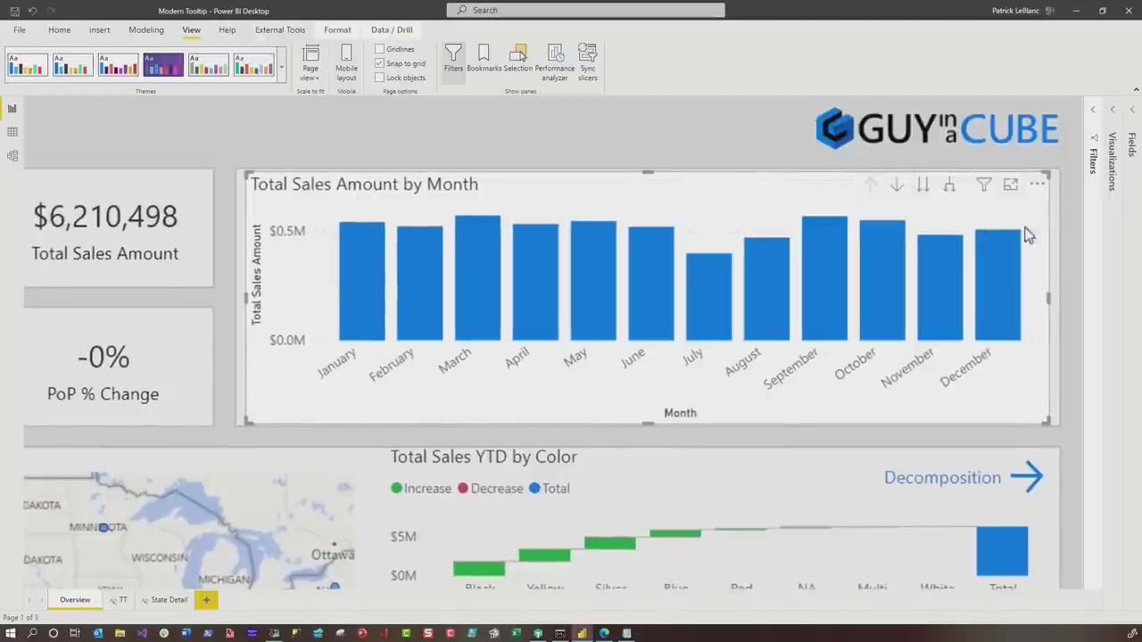
# Step: Set Drill on dropdown and Drill up icon to Off in the month chart's Visual header
pyautogui.scroll(-4, 1027, 231)
pyautogui.click(1104, 131)
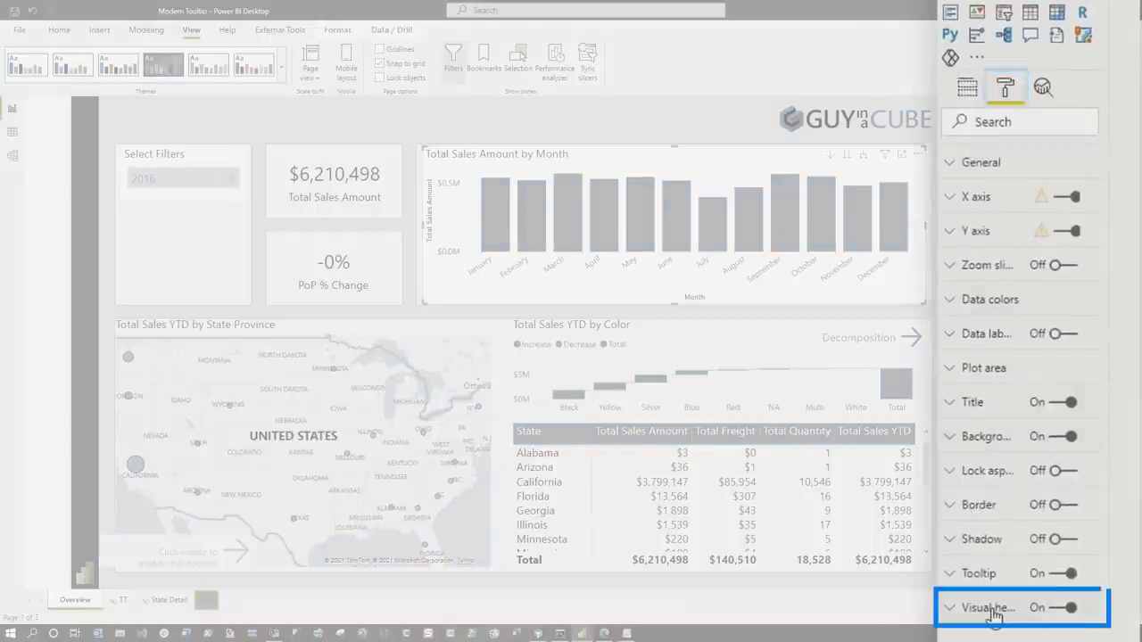
pyautogui.click(987, 610)
pyautogui.scroll(-5, 997, 561)
pyautogui.scroll(-1, 1022, 468)
pyautogui.click(994, 452)
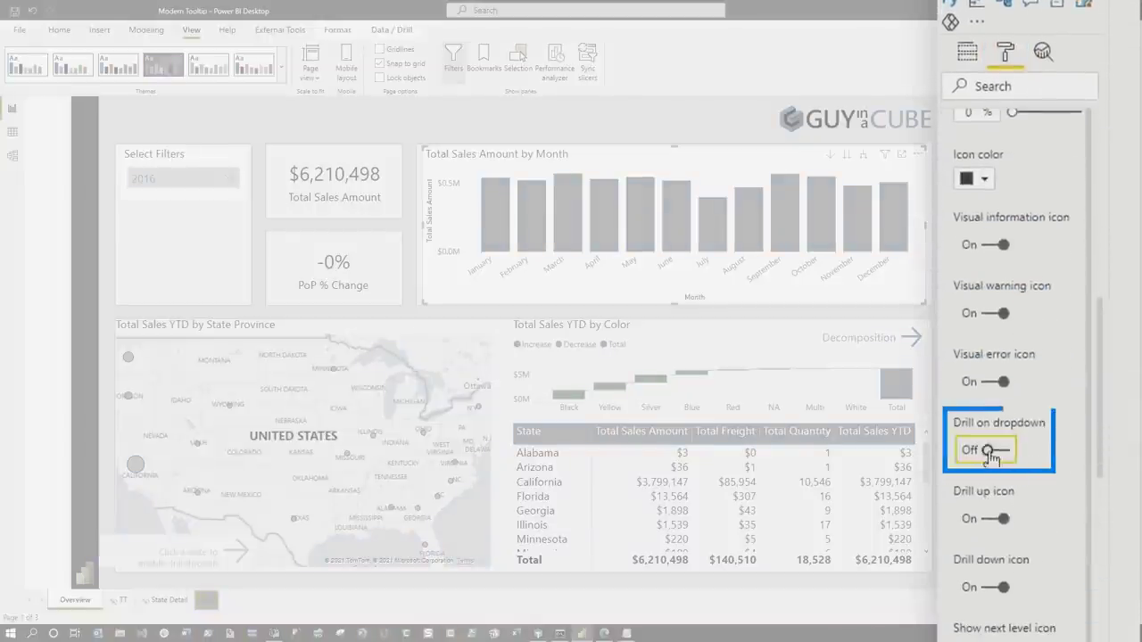
pyautogui.click(990, 518)
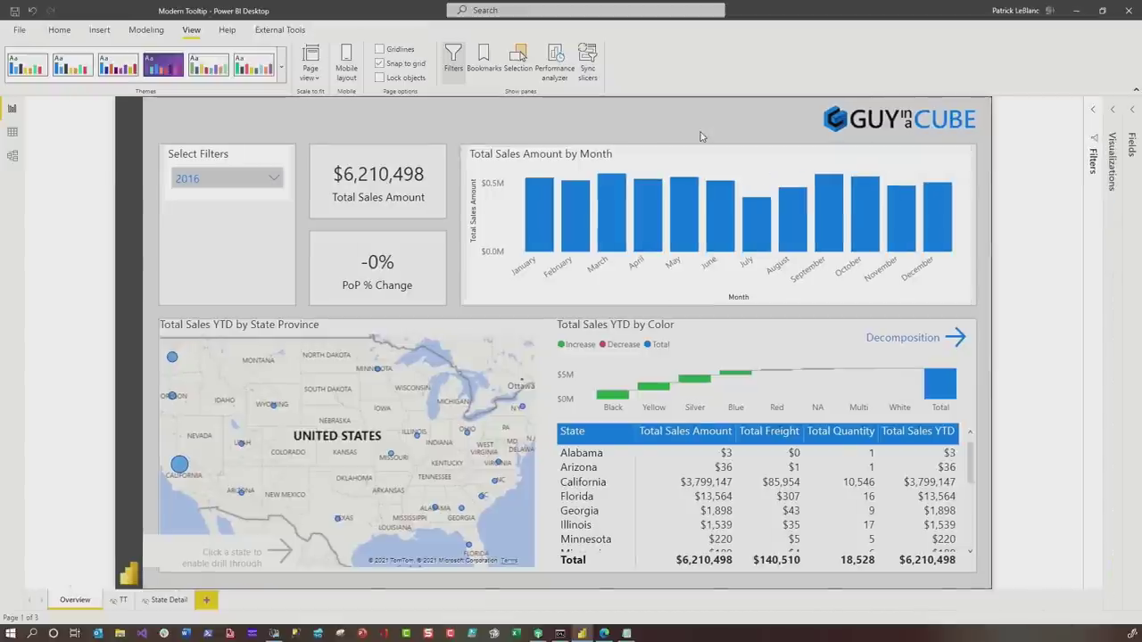
# Step: Expand the month chart's Tooltip format card: black text colours, 12 pt Segoe UI, 0% transparency
pyautogui.moveTo(618, 239)
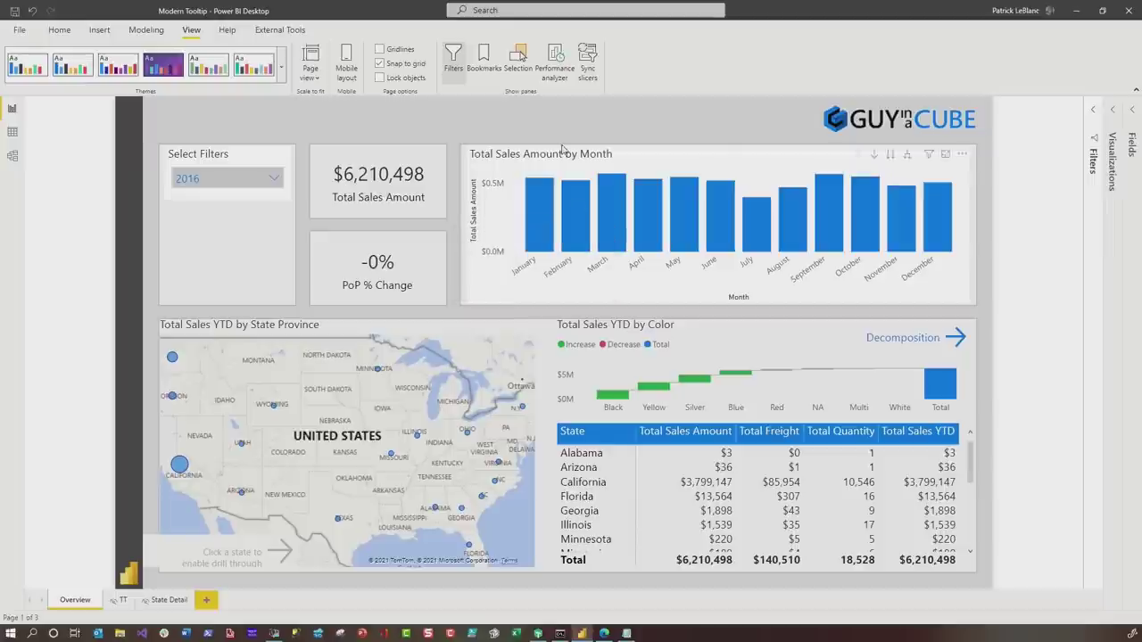
pyautogui.click(564, 151)
pyautogui.moveTo(575, 234)
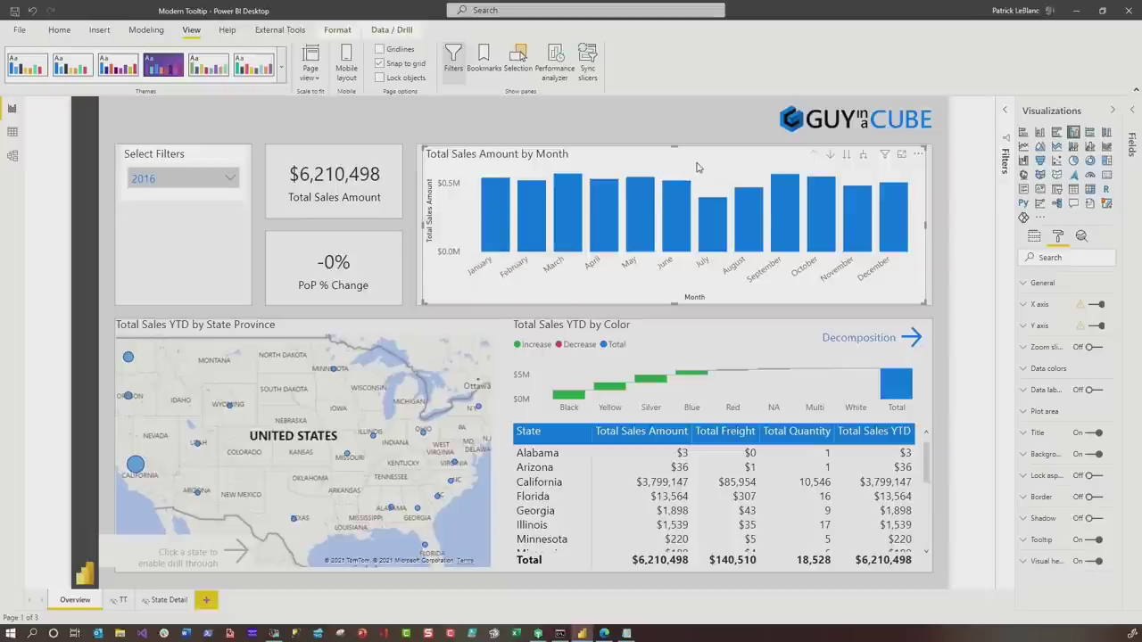
pyautogui.click(981, 533)
pyautogui.scroll(-5, 1008, 159)
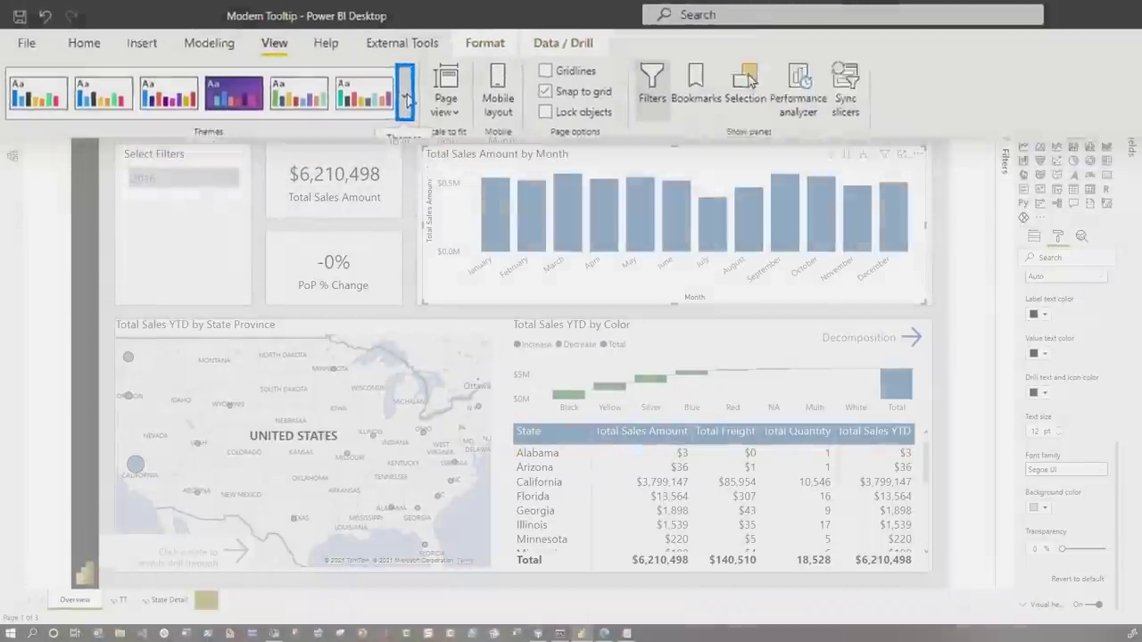
# Step: Open the Tooltip settings under Visuals in Customize current theme
pyautogui.click(282, 66)
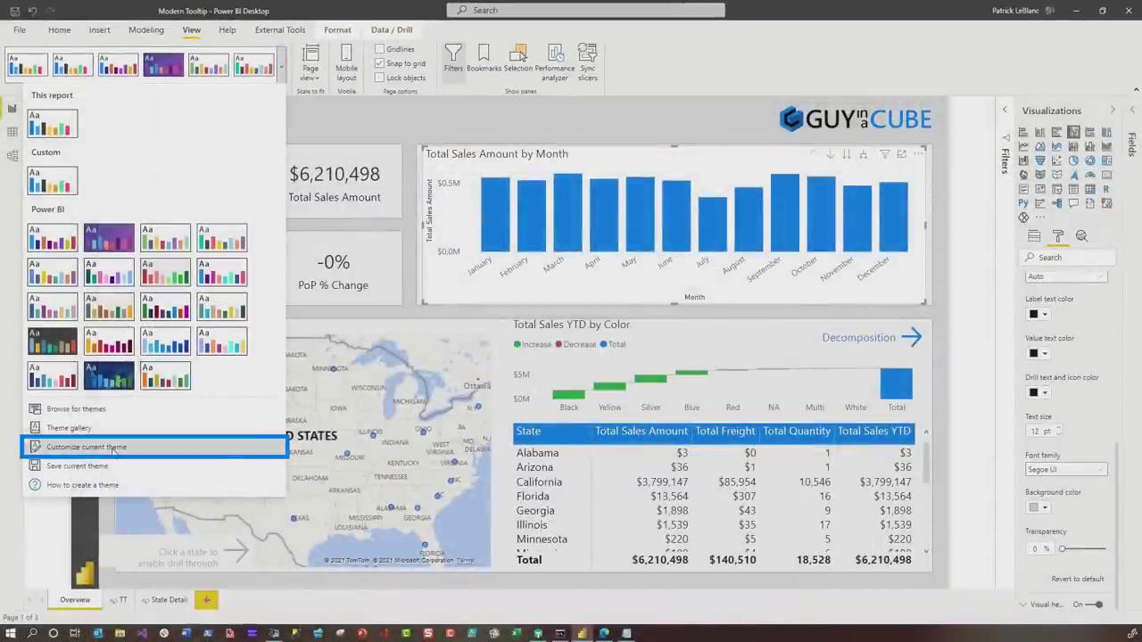
pyautogui.click(113, 450)
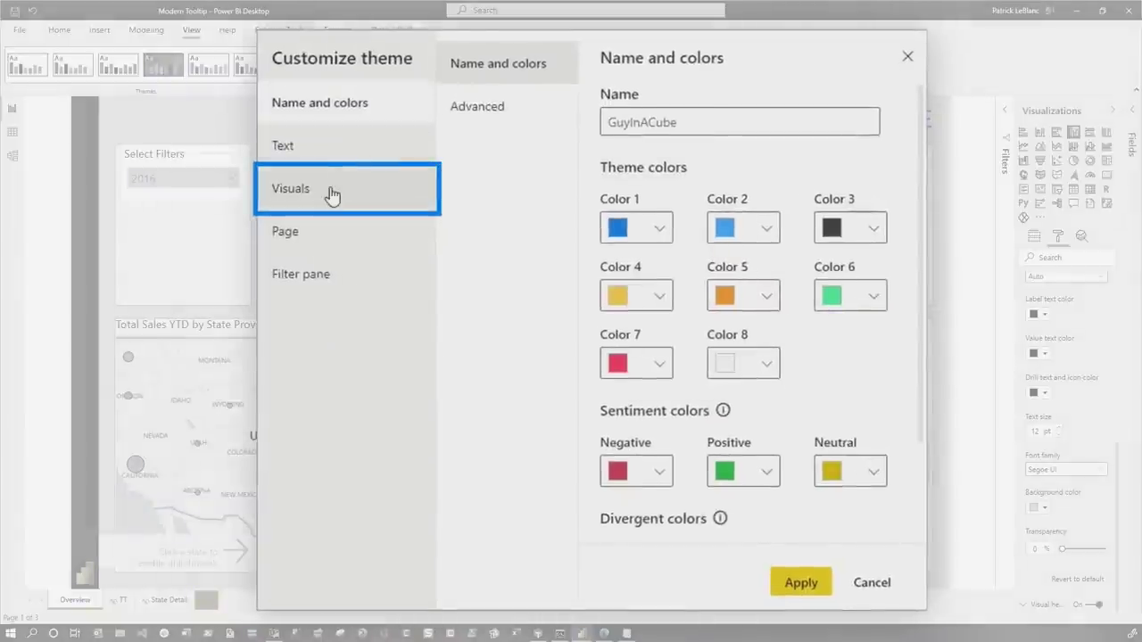
pyautogui.click(331, 195)
pyautogui.click(462, 187)
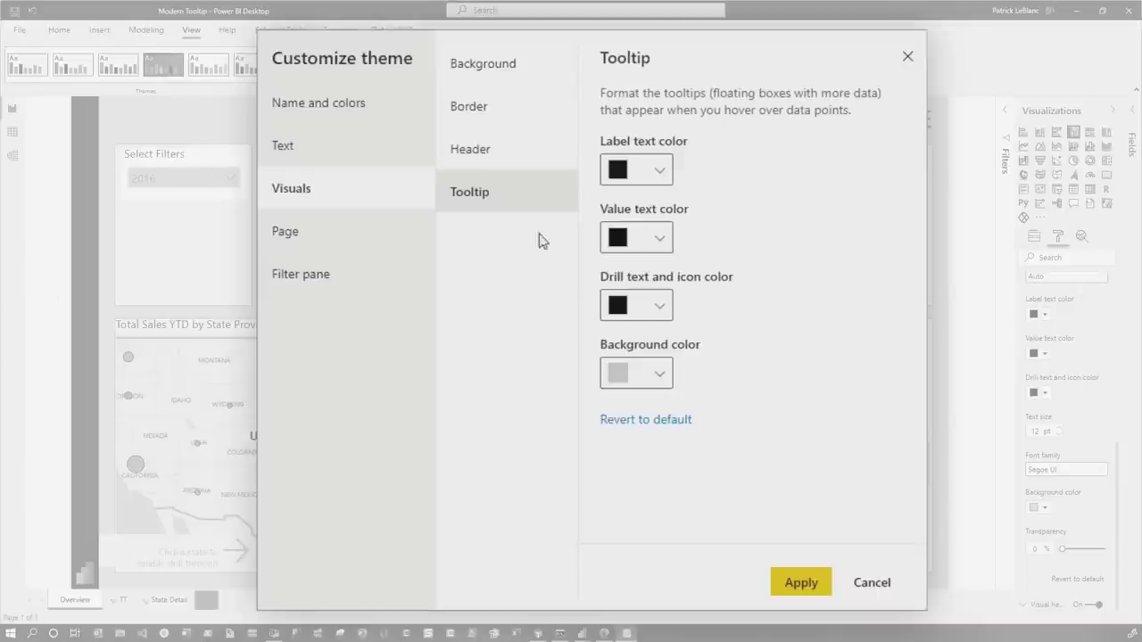
# Step: Set the tooltip label, value and drill text colours to #0079EB
pyautogui.click(665, 177)
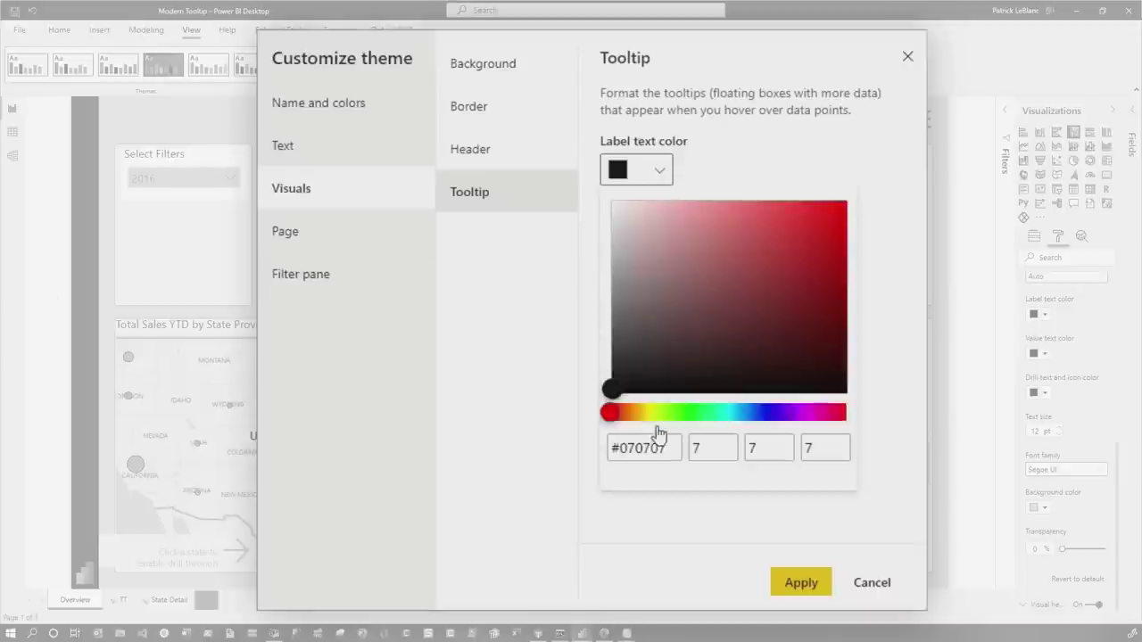
pyautogui.click(670, 451)
pyautogui.write('#0079EB')
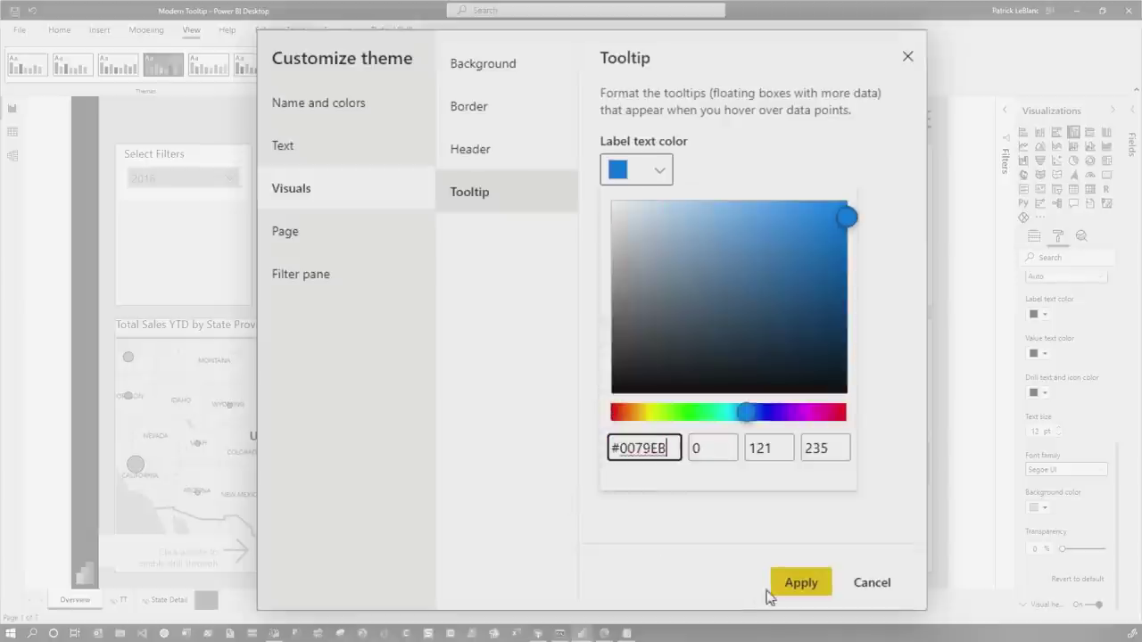
pyautogui.click(804, 585)
pyautogui.click(641, 241)
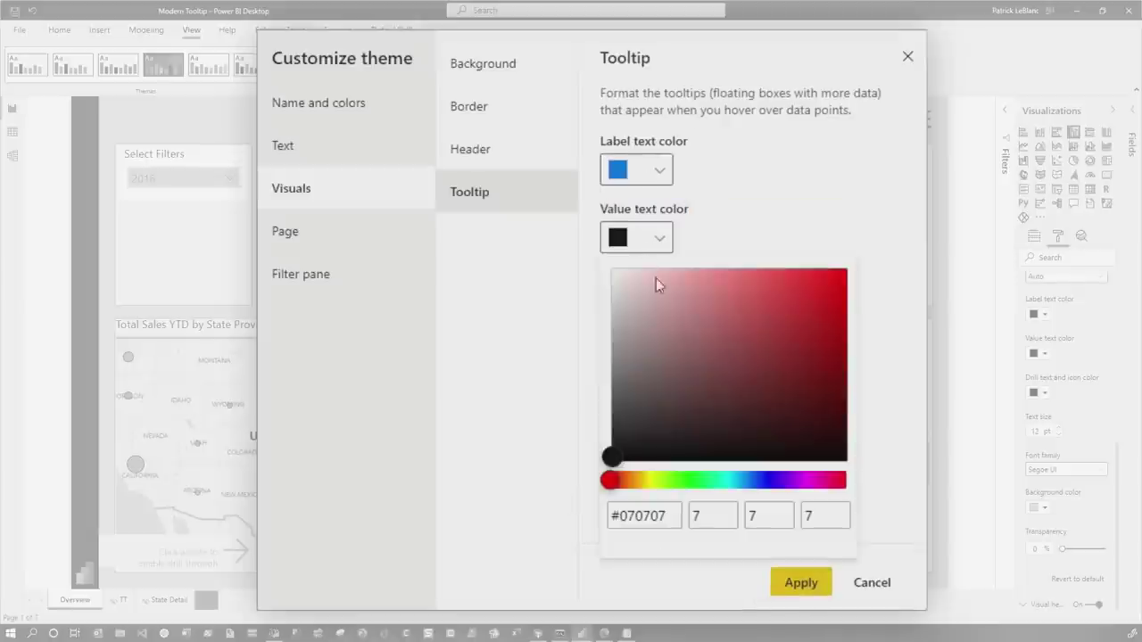
pyautogui.write('#0079EB')
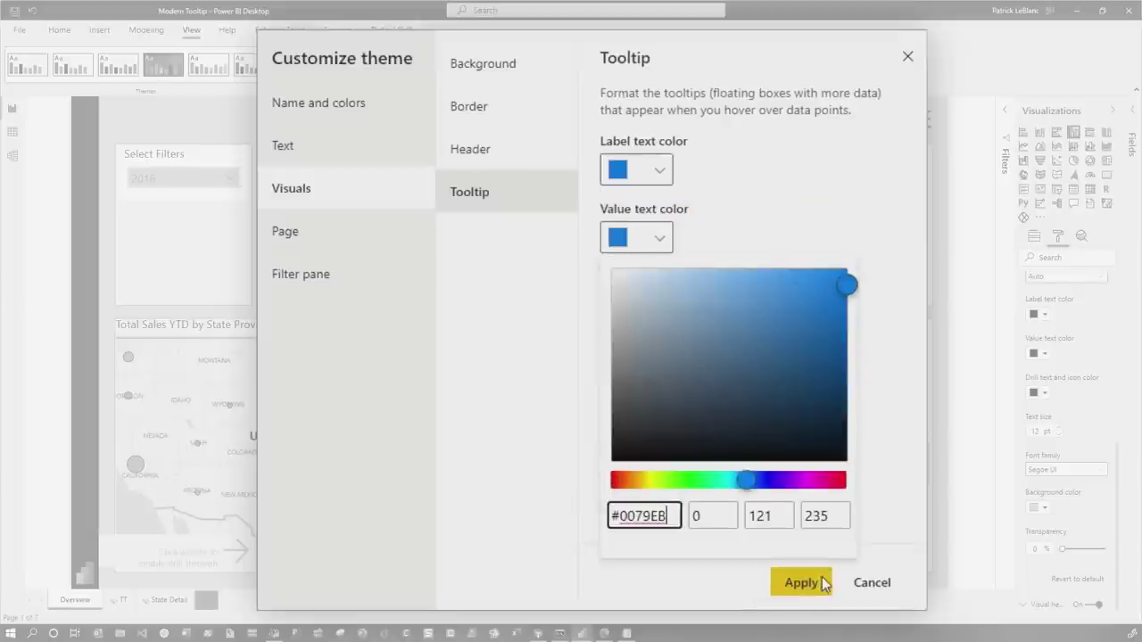
pyautogui.click(798, 584)
pyautogui.click(657, 305)
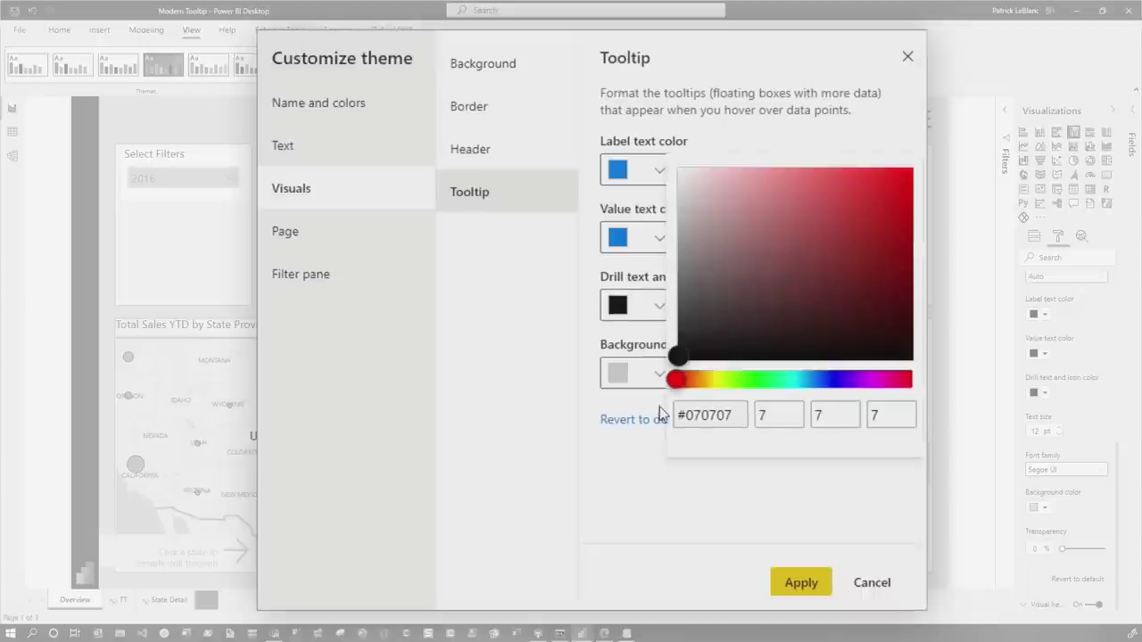
pyautogui.click(738, 421)
pyautogui.write('#0079EB')
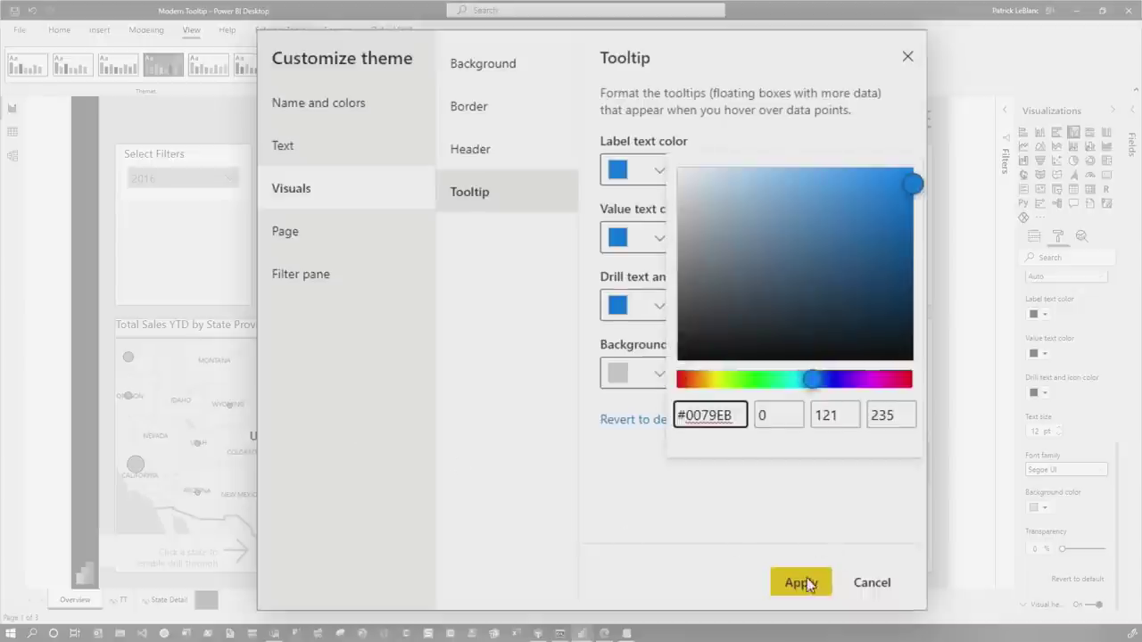
pyautogui.click(803, 583)
# Step: Set the tooltip background to #FFFFFF and apply the customized theme
pyautogui.click(662, 373)
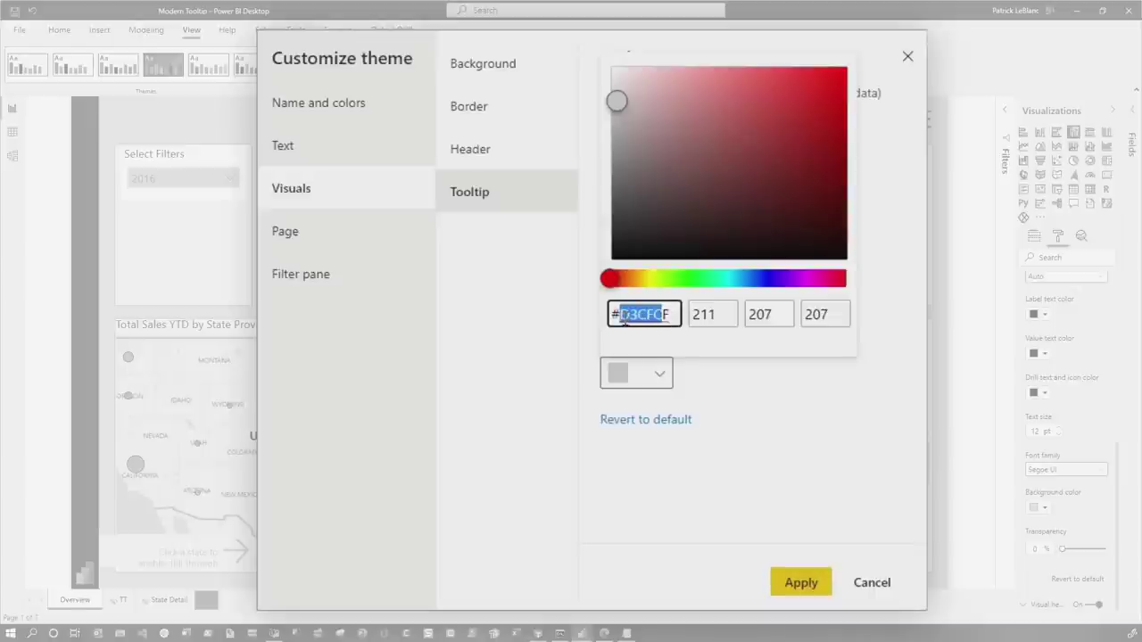
pyautogui.write('#FFFF')
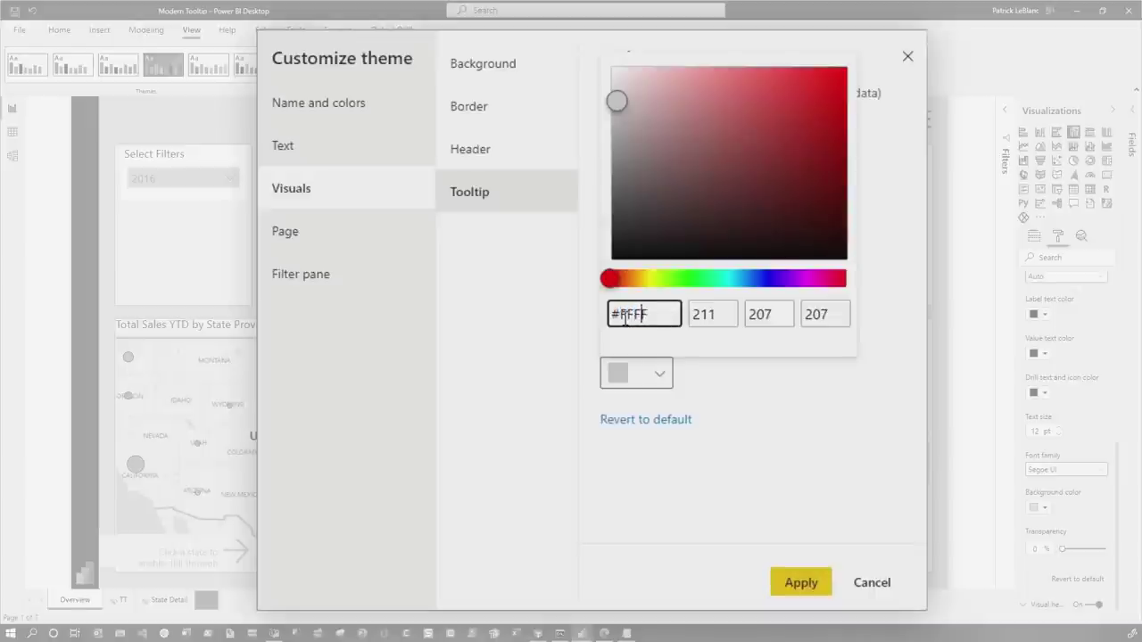
pyautogui.write('FF')
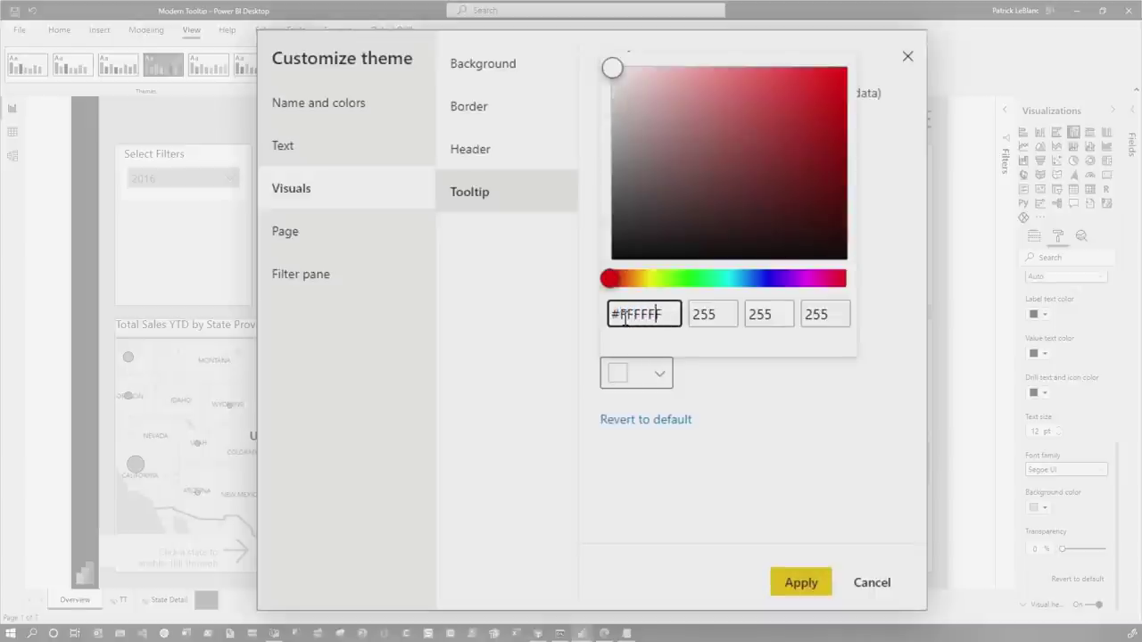
pyautogui.click(810, 599)
pyautogui.click(802, 589)
pyautogui.click(713, 491)
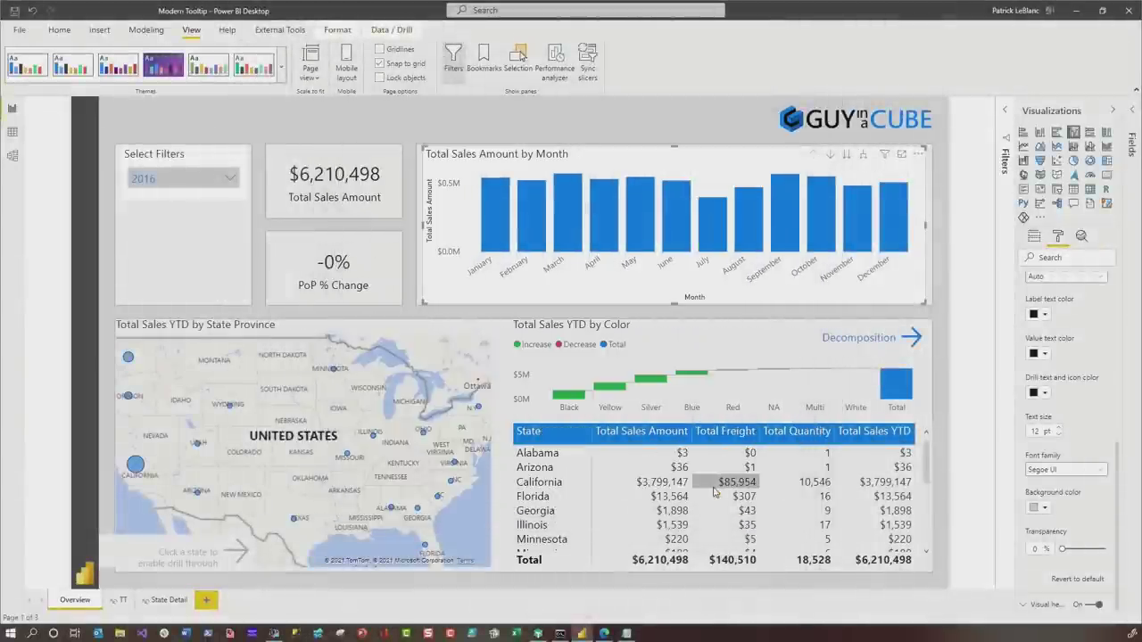
# Step: Scroll through the report to preview the new blue-on-white tooltips
pyautogui.scroll(3, 481, 396)
pyautogui.scroll(1, 474, 337)
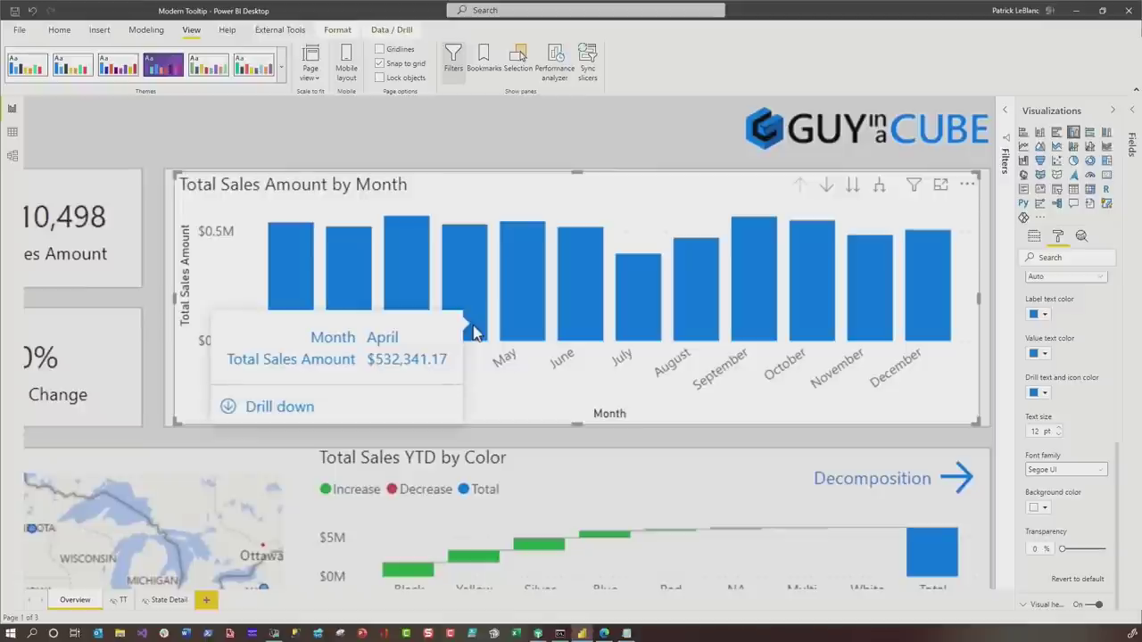
pyautogui.scroll(-5, 473, 332)
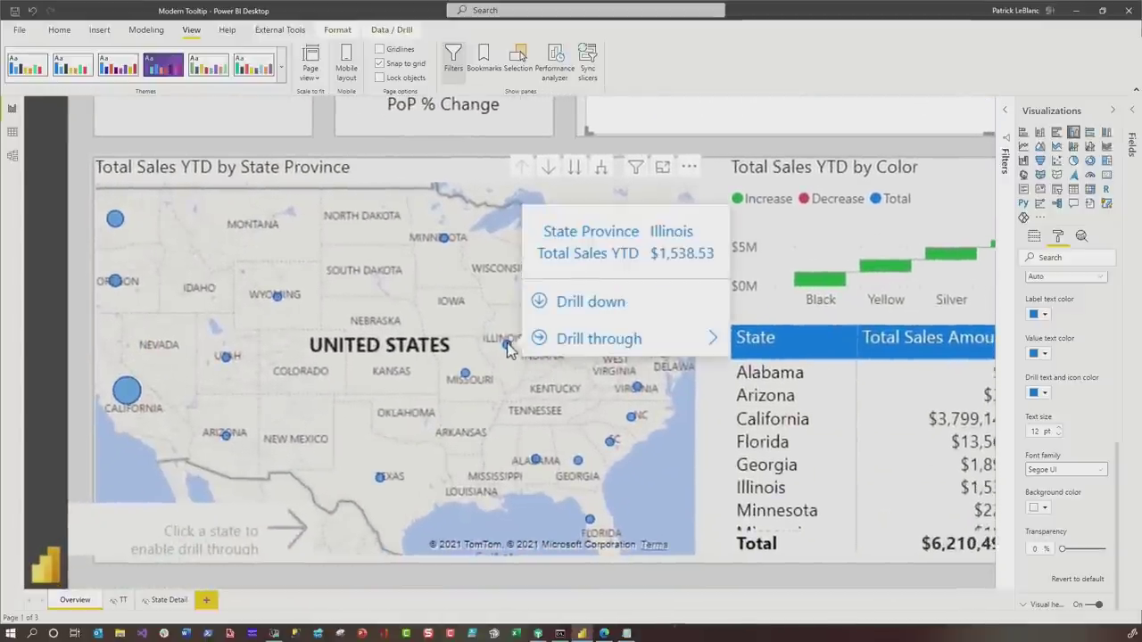
pyautogui.scroll(-5, 673, 196)
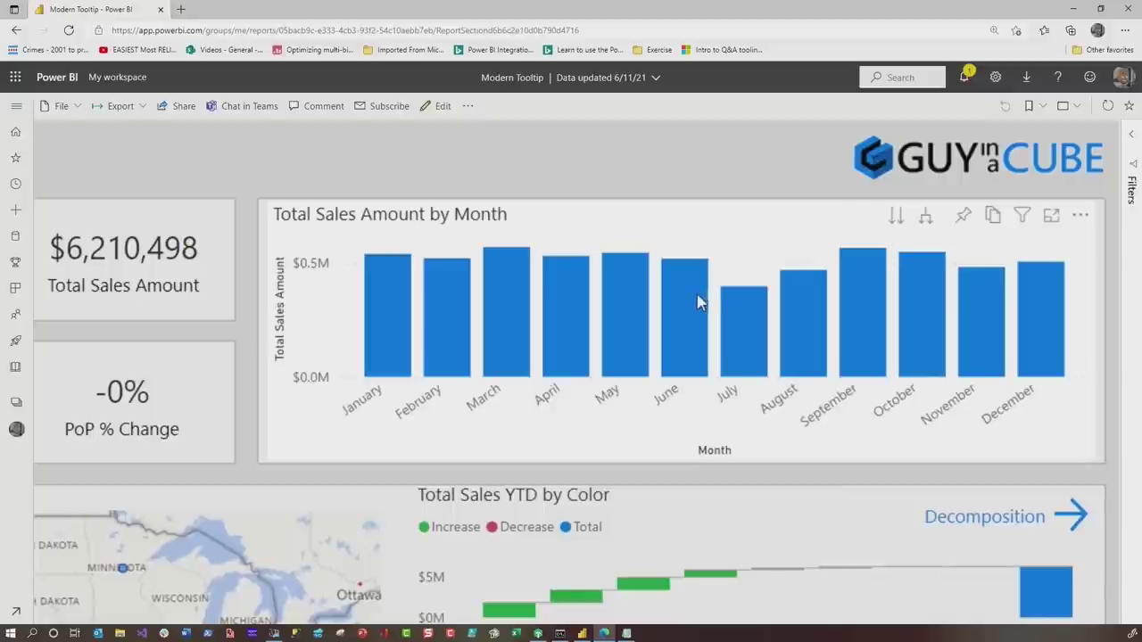
pyautogui.moveTo(698, 303)
pyautogui.click(486, 361)
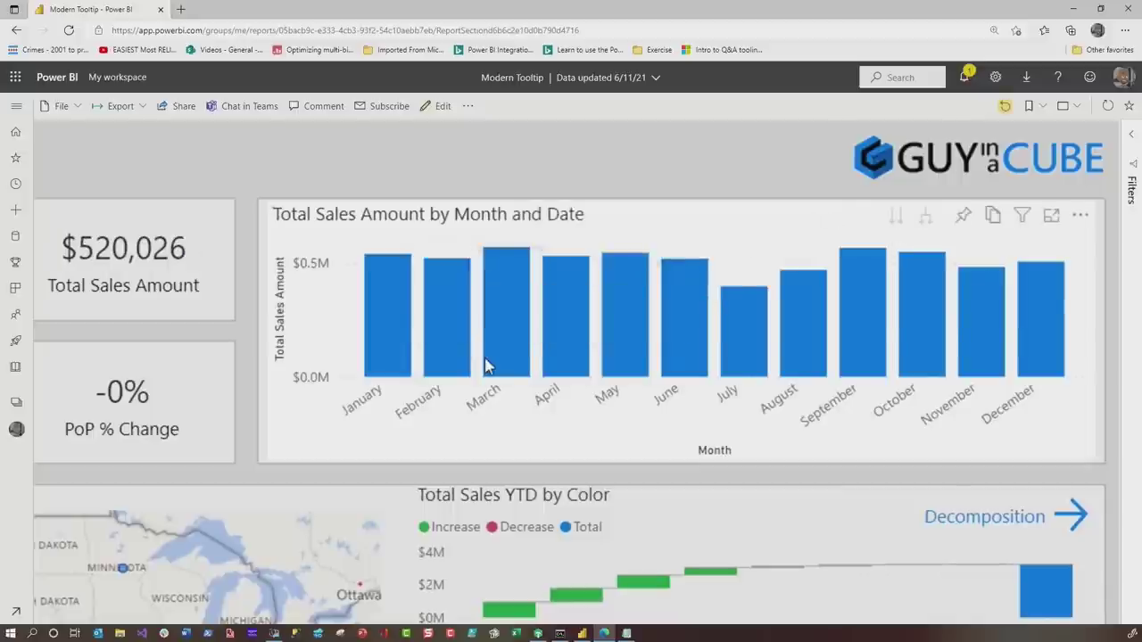
pyautogui.moveTo(495, 367)
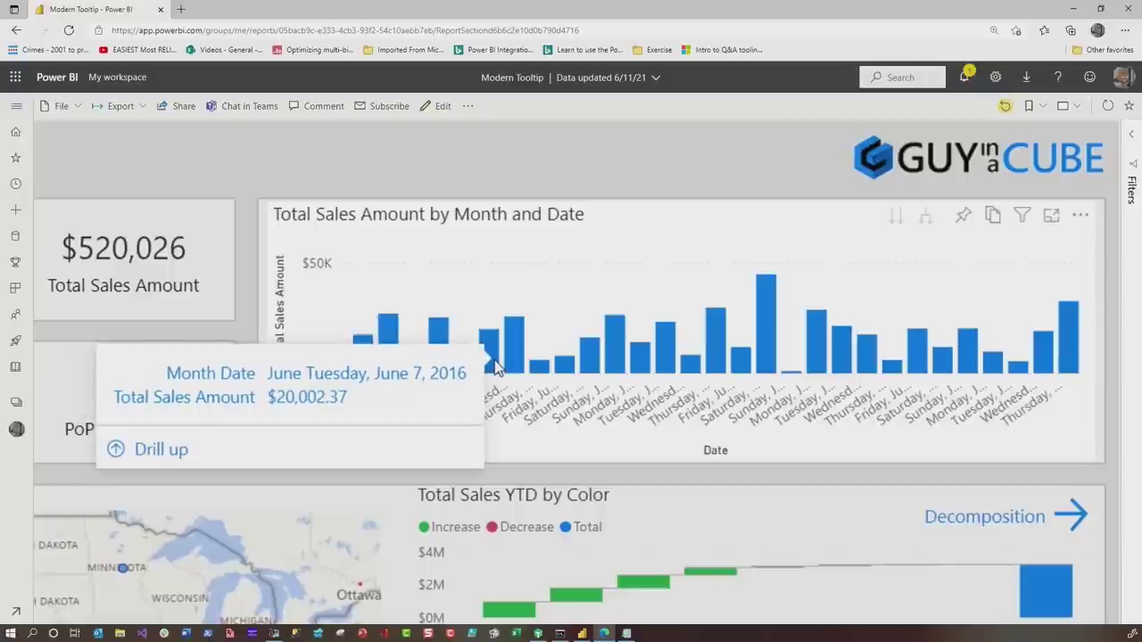
pyautogui.click(161, 449)
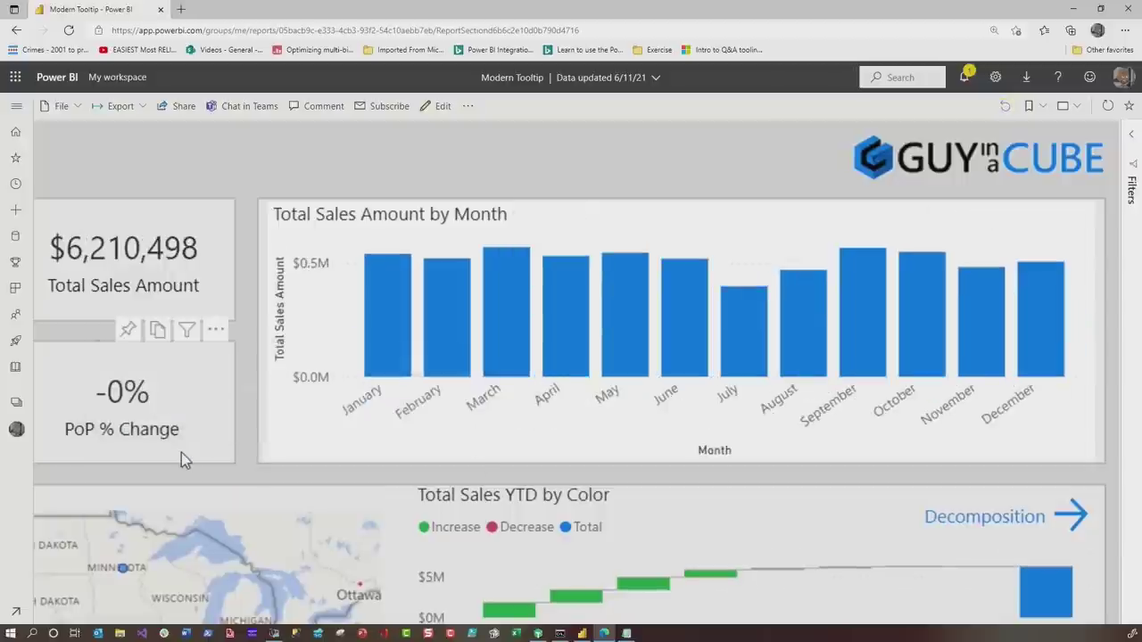